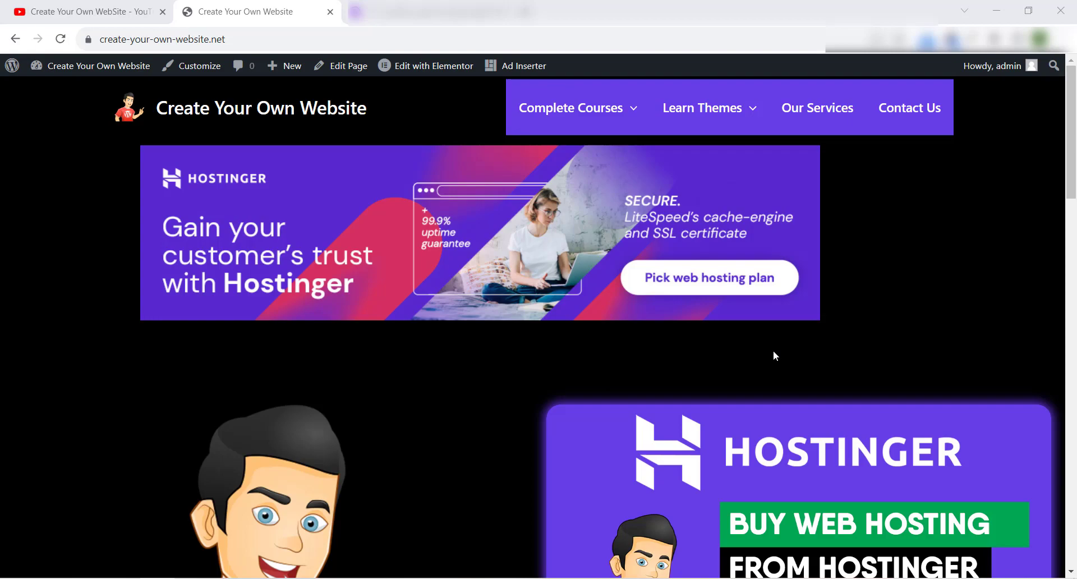
pyautogui.click(79, 12)
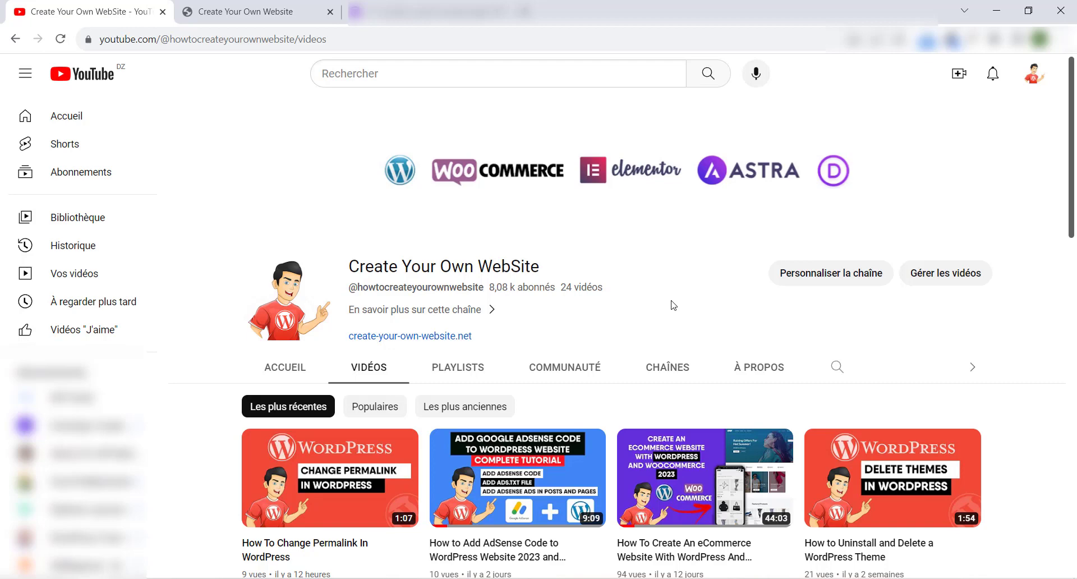
pyautogui.hotkey('ctrl', 'Tab')
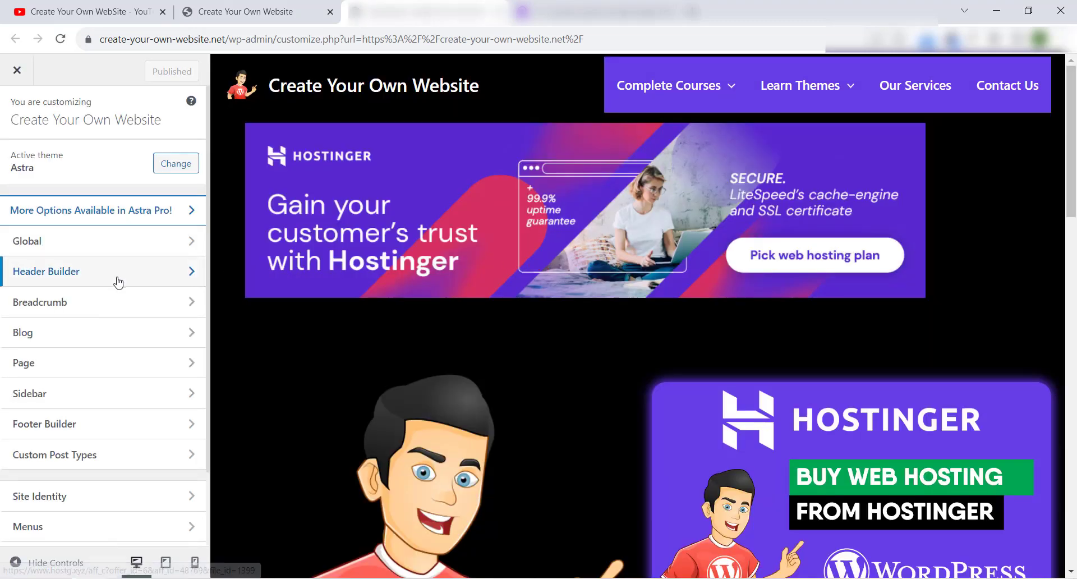
# Open the Additional CSS editor in the site's theme customizer.
pyautogui.scroll(-2, 116, 275)
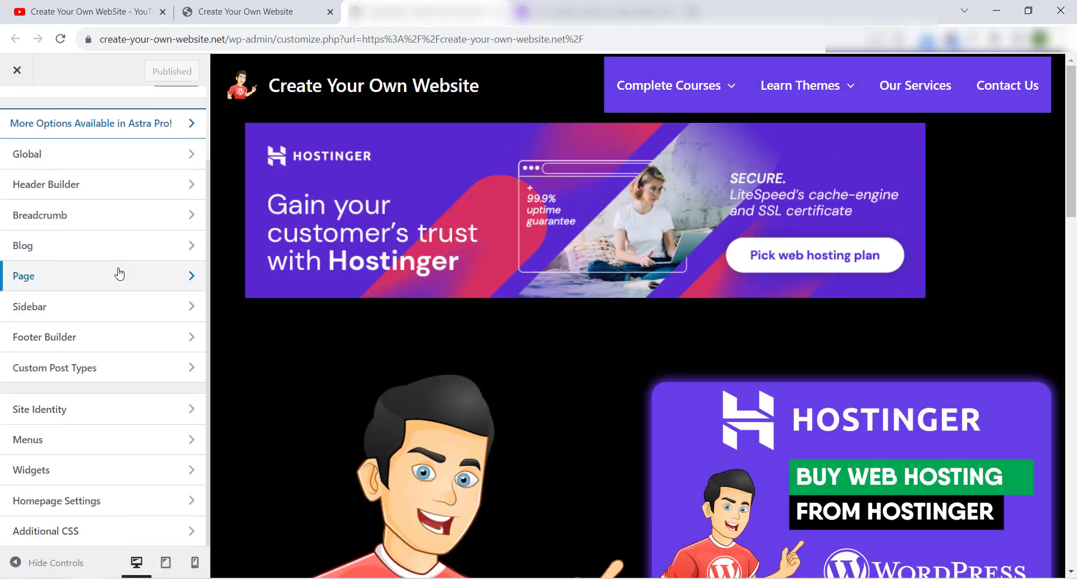
pyautogui.click(75, 534)
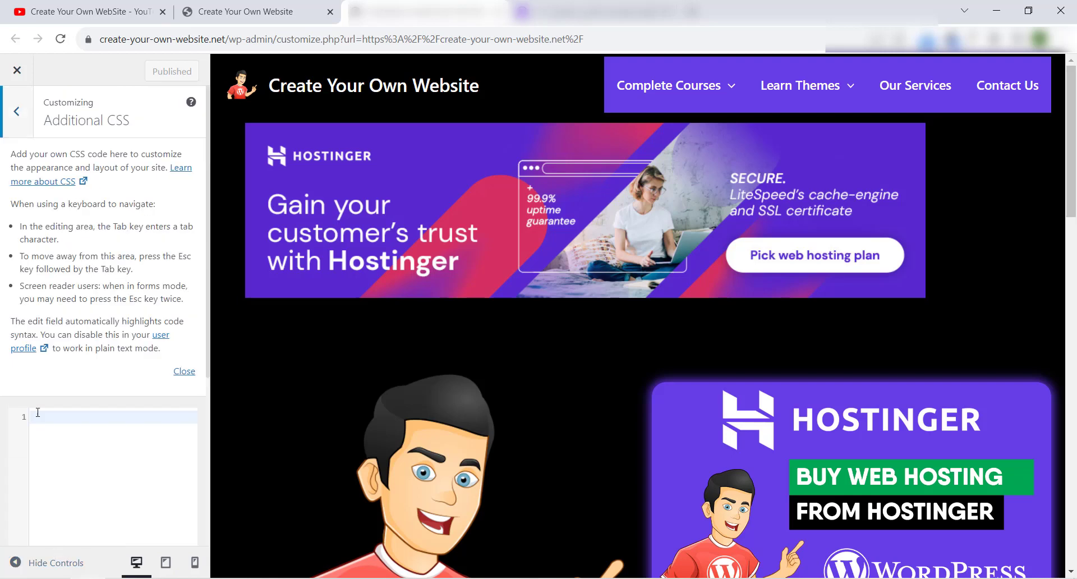
pyautogui.click(86, 428)
pyautogui.scroll(-2, 62, 305)
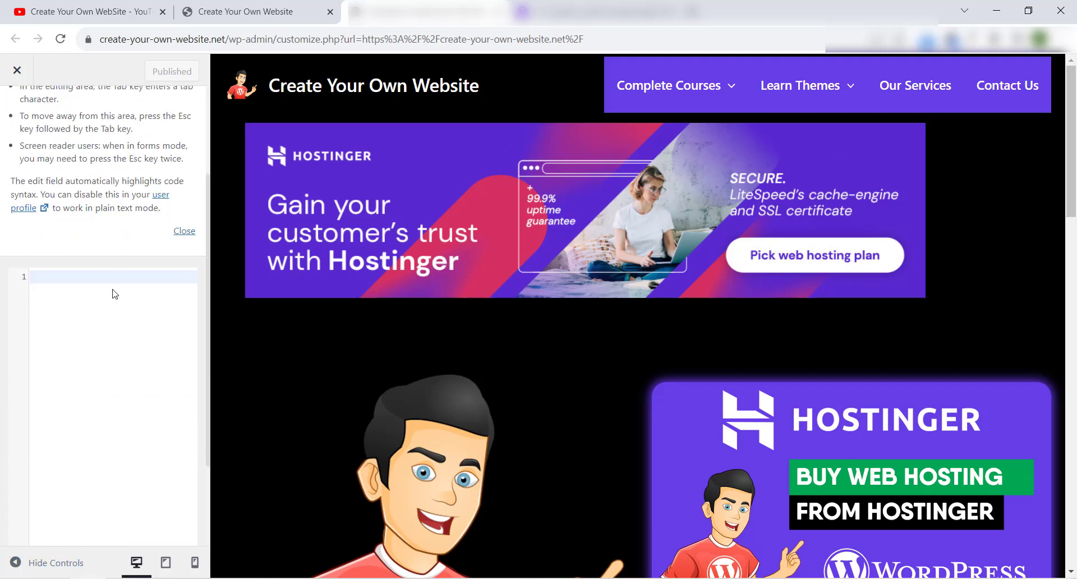
# Copy the complete CSS rule that disables text selection from the article open in the other browser tab.
pyautogui.click(586, 8)
pyautogui.moveTo(938, 237); pyautogui.dragTo(841, 375)
pyautogui.rightClick(817, 295)
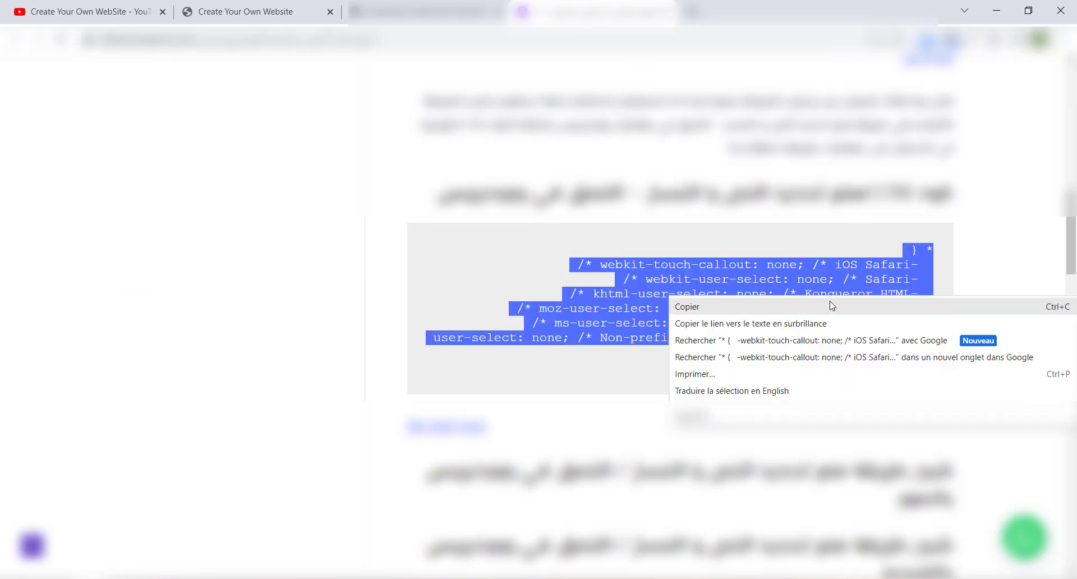
pyautogui.click(833, 306)
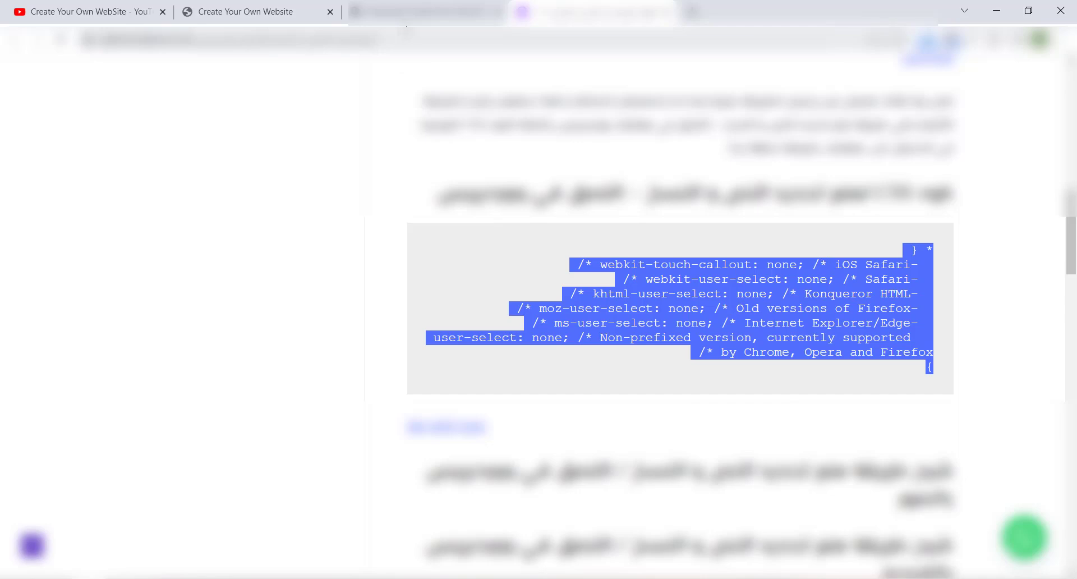
# Paste the copied user-select: none rule into the customizer's Additional CSS editor.
pyautogui.click(403, 11)
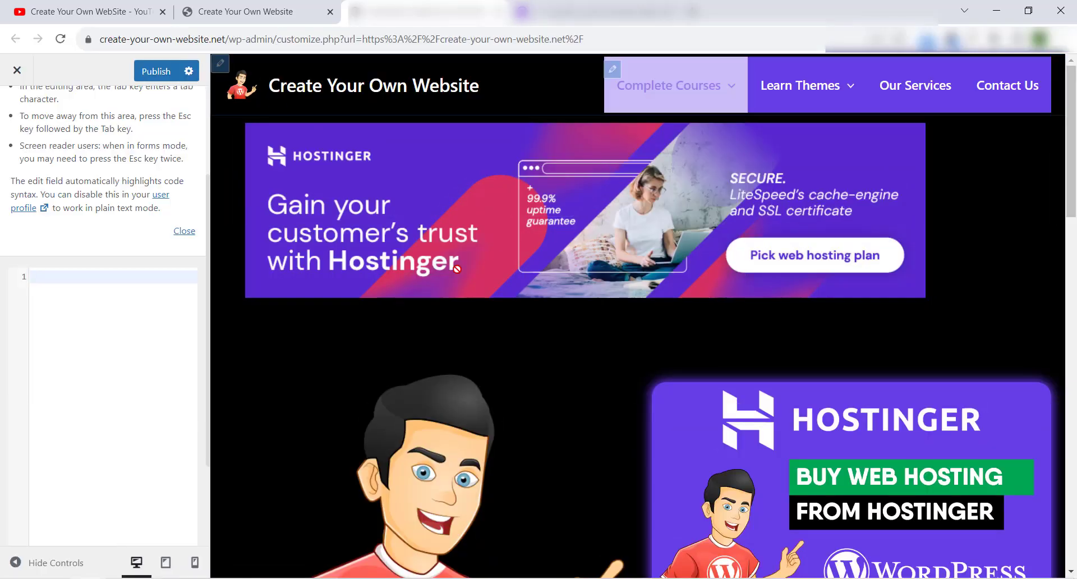
pyautogui.rightClick(147, 282)
pyautogui.click(169, 391)
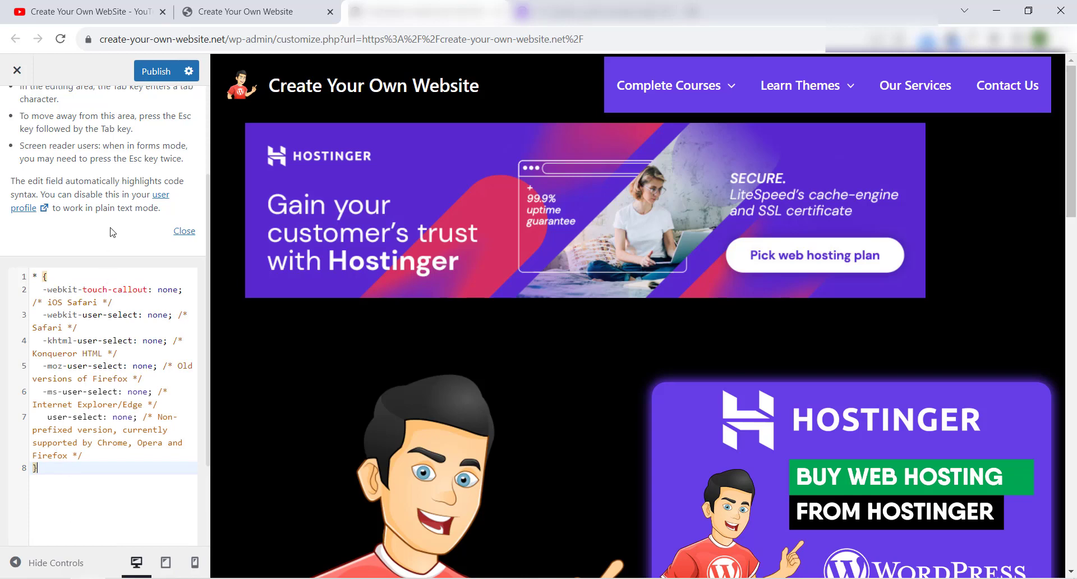
pyautogui.click(139, 79)
pyautogui.scroll(-2, 139, 467)
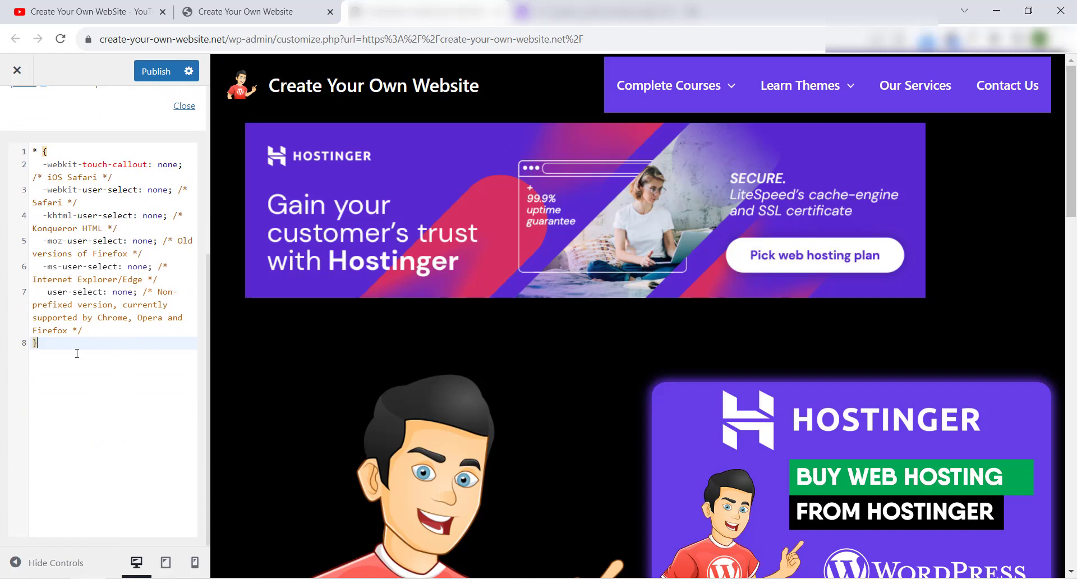
# Add four blank lines below the closing brace of the pasted CSS rule.
pyautogui.press('Return')
pyautogui.press('Return')
pyautogui.press('Return')
pyautogui.press('Return')
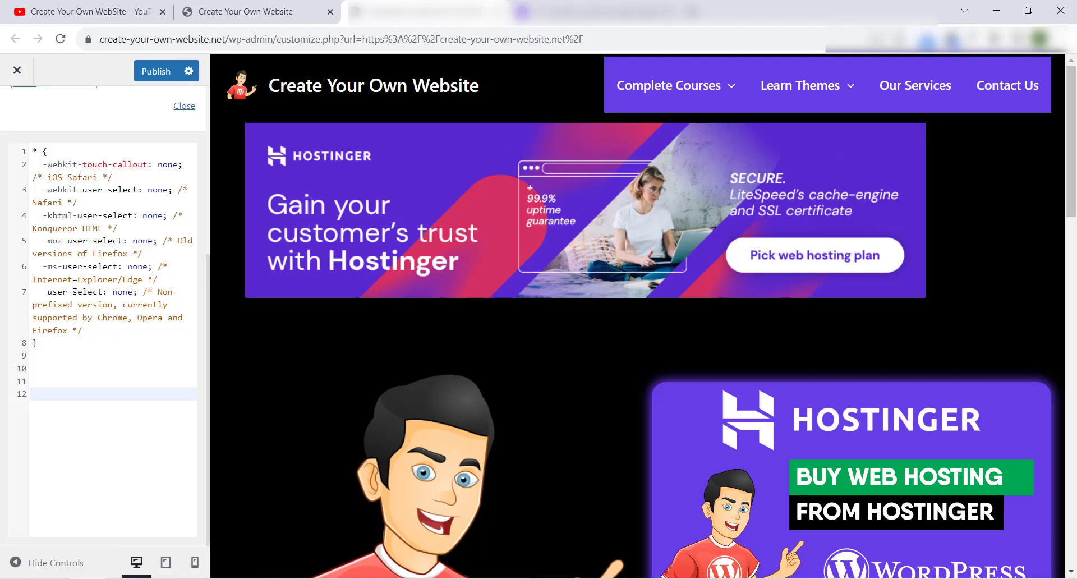
# Delete all the code from the Additional CSS editor and leave the customizer, discarding the changes.
pyautogui.scroll(5, 96, 349)
pyautogui.scroll(-3, 89, 337)
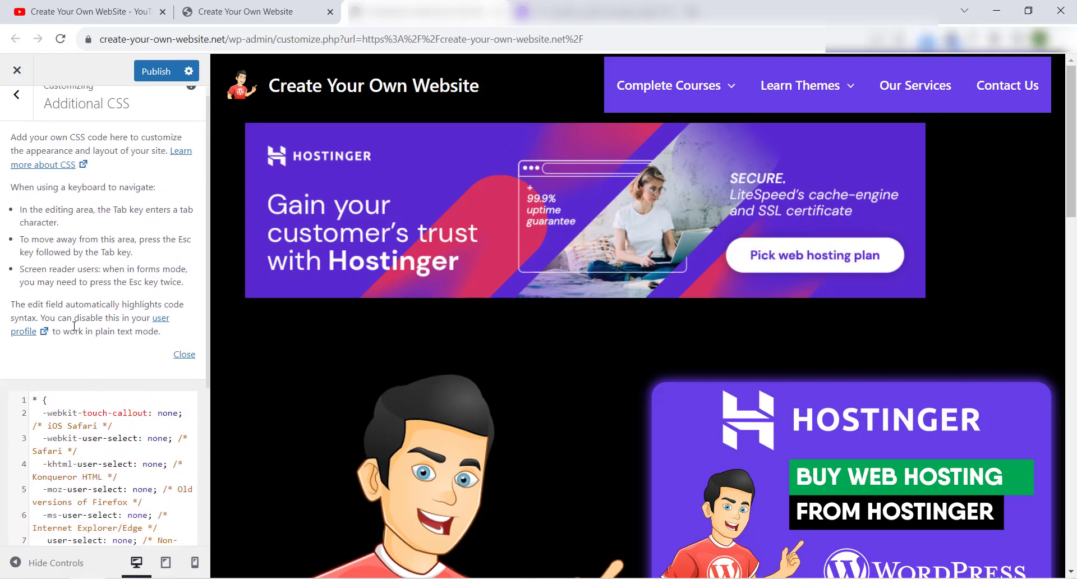
pyautogui.click(80, 325)
pyautogui.hotkey('ctrl', 'a')
pyautogui.hotkey('ctrl', 'c')
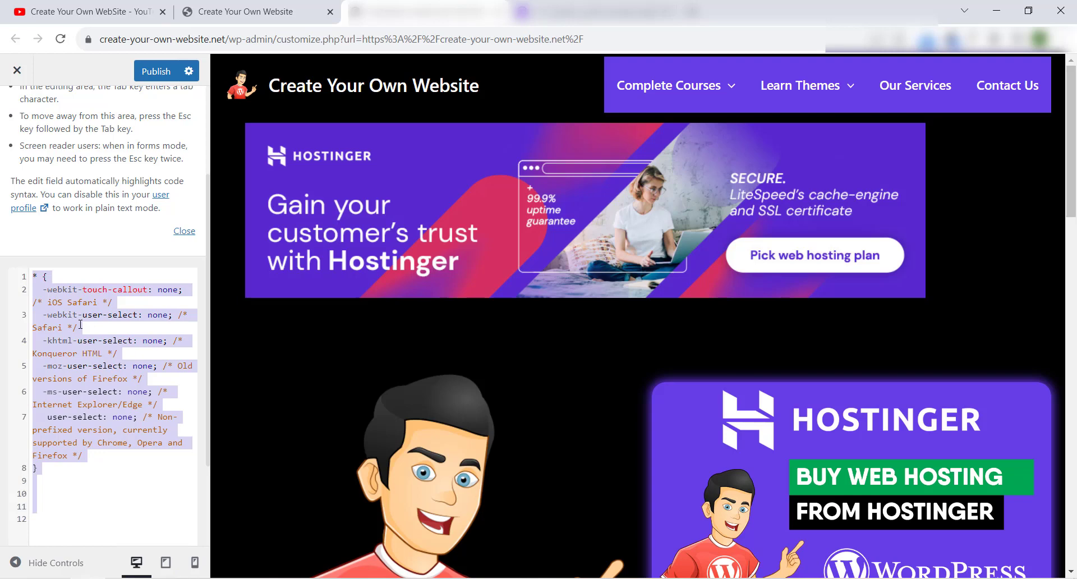
pyautogui.press('BackSpace')
pyautogui.click(16, 70)
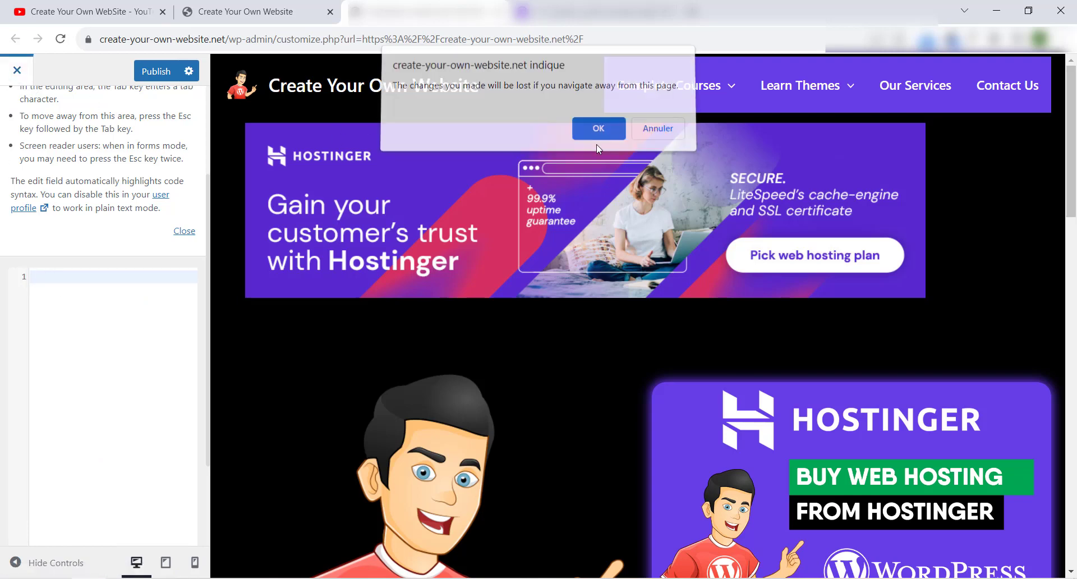
pyautogui.click(597, 133)
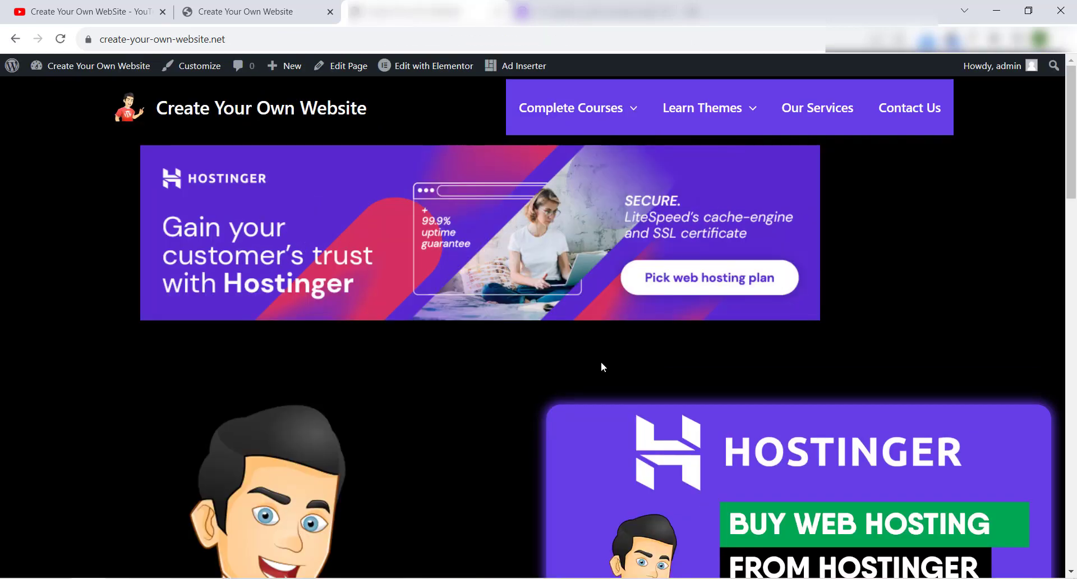
# Go to the WordPress dashboard and open the page for adding new plugins.
pyautogui.click(82, 91)
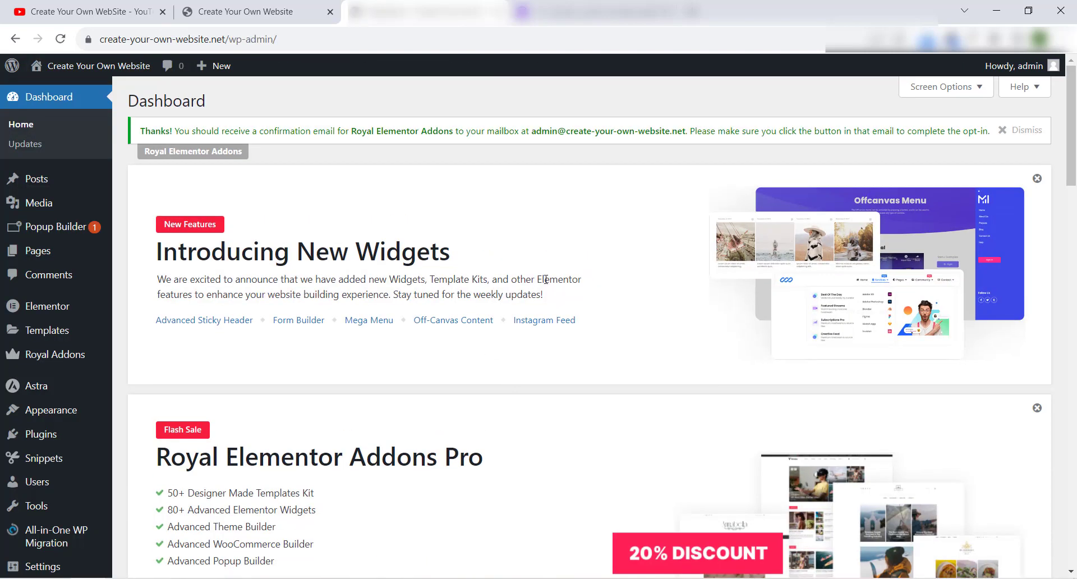
pyautogui.moveTo(71, 436)
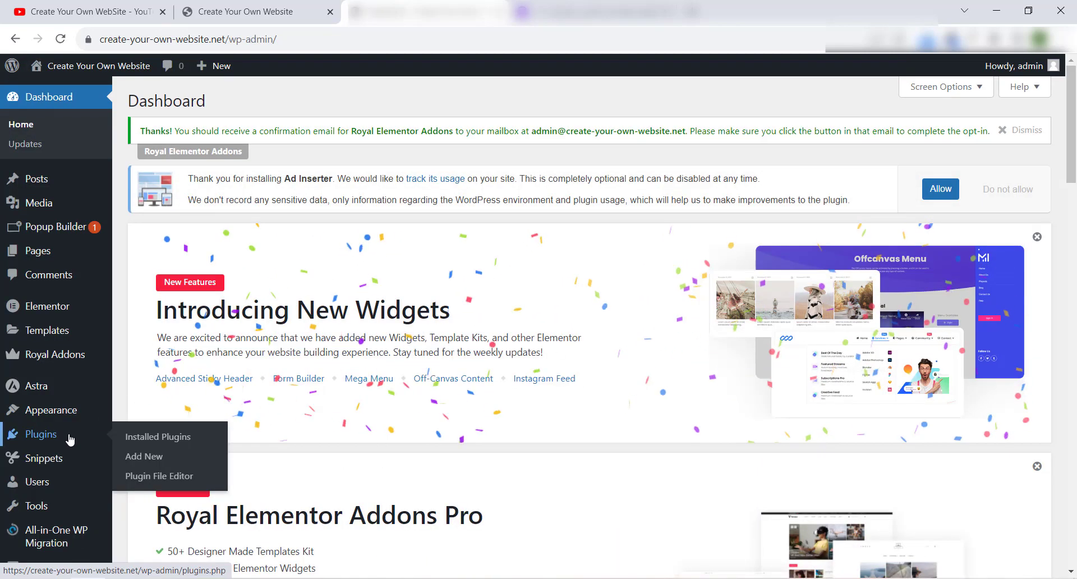
pyautogui.click(155, 459)
pyautogui.scroll(-10, 641, 227)
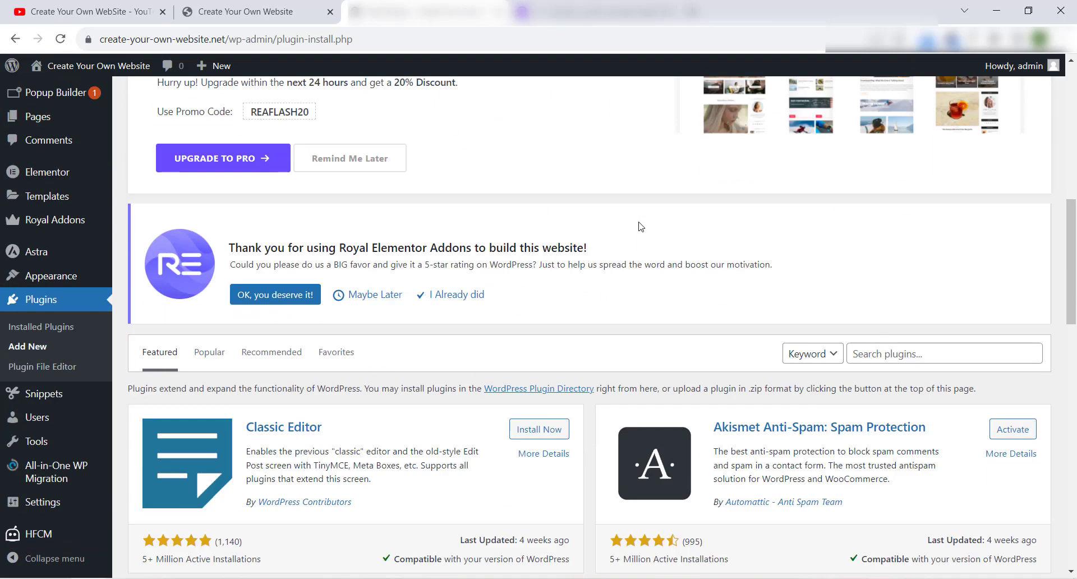
# Search the plugin directory for "css".
pyautogui.scroll(-3, 641, 226)
pyautogui.click(906, 214)
pyautogui.write('cs')
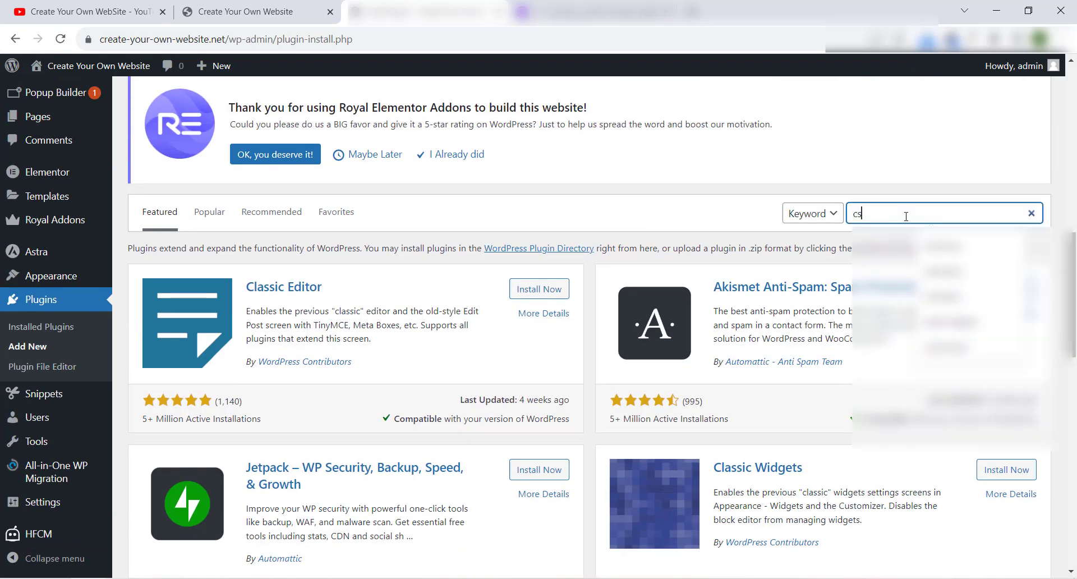
pyautogui.write('s')
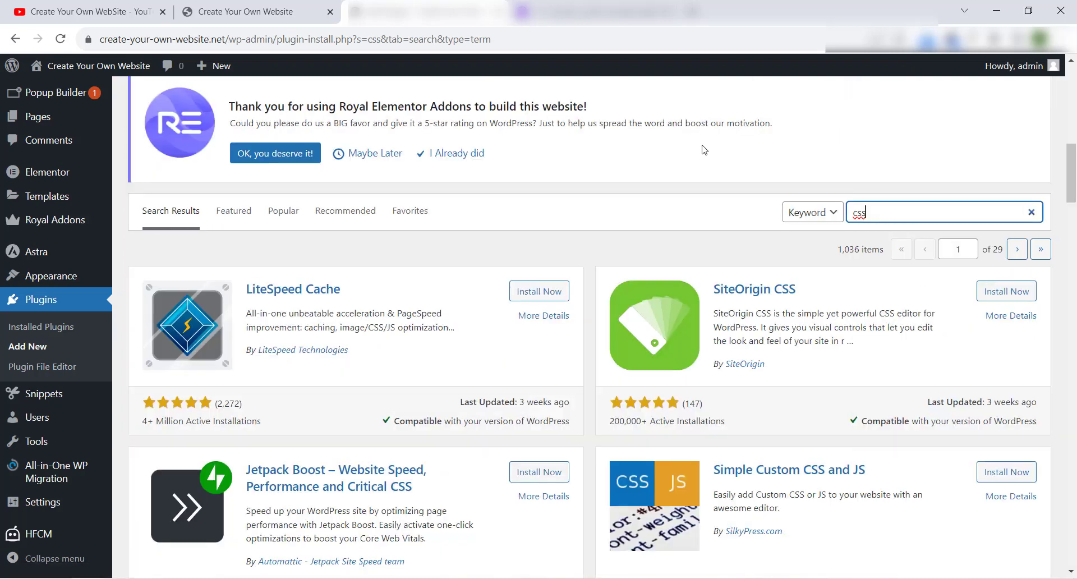
# Install and activate the Simple Custom CSS and JS plugin.
pyautogui.scroll(-5, 737, 205)
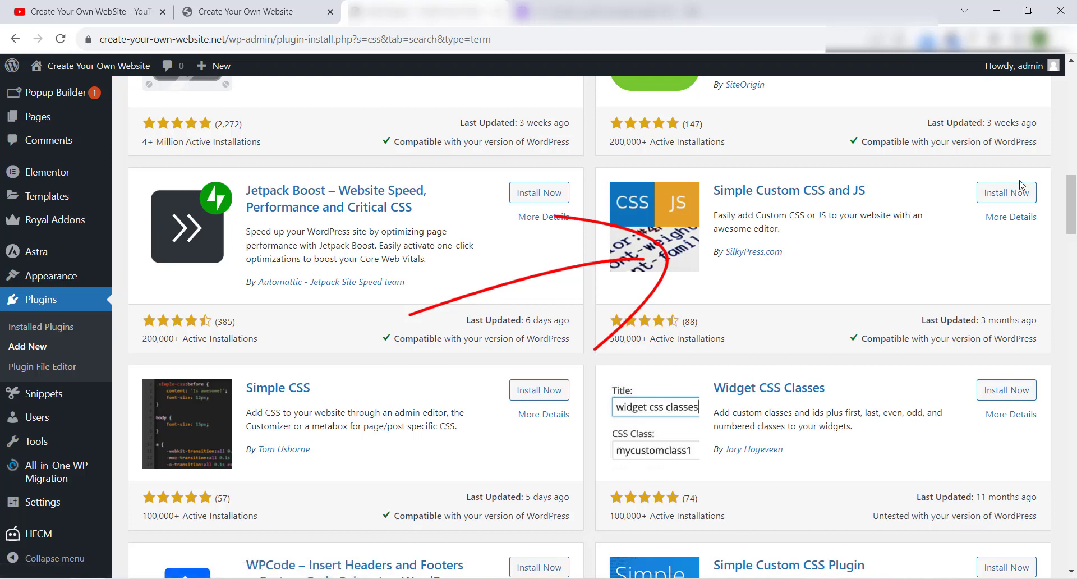
pyautogui.click(1009, 191)
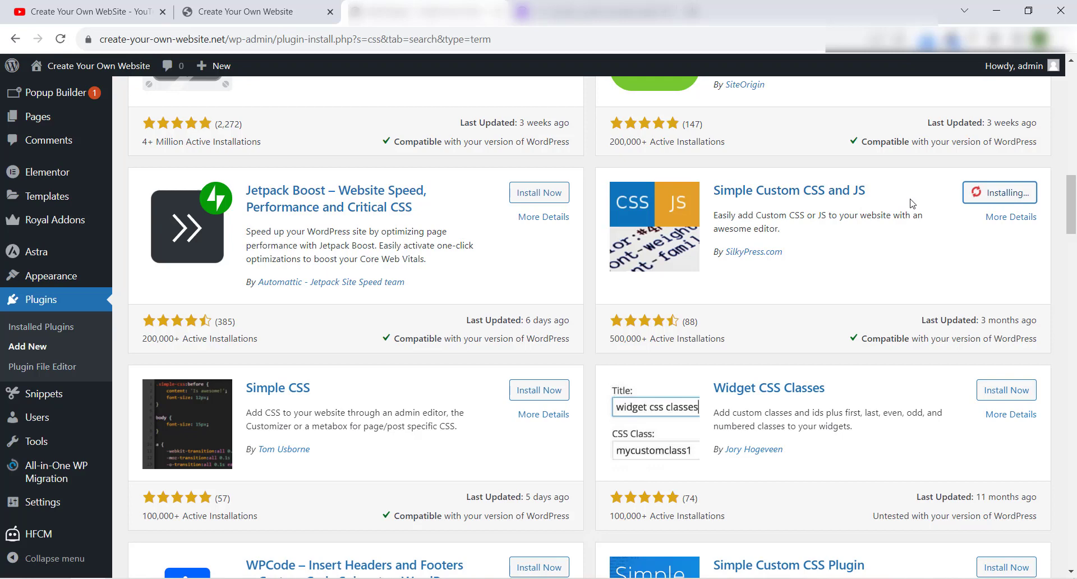
pyautogui.click(1009, 192)
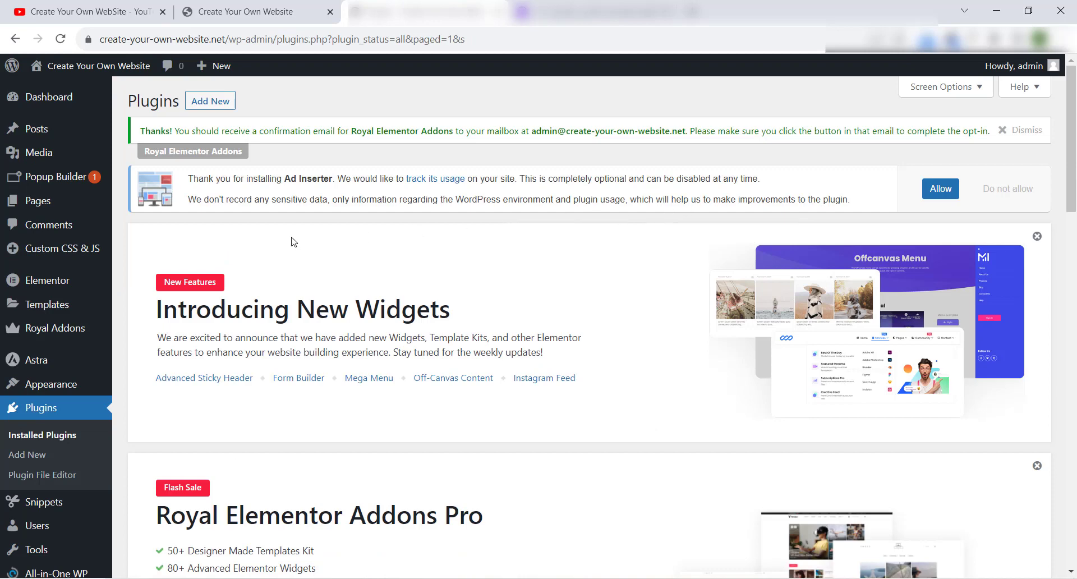
# Open the new plugin's overview of all custom code and look through the page.
pyautogui.moveTo(93, 255)
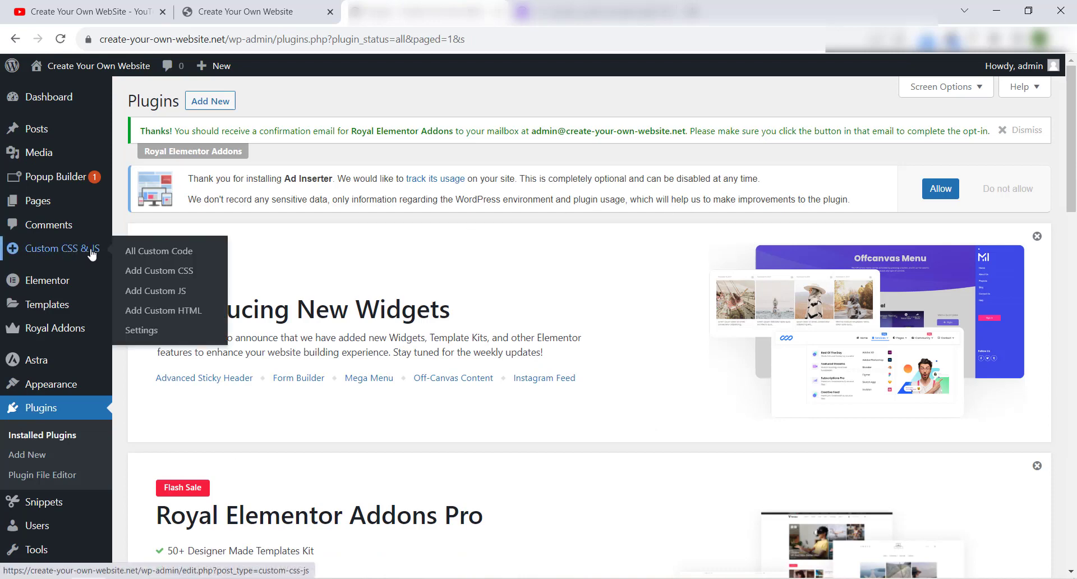
pyautogui.click(165, 255)
pyautogui.scroll(-8, 586, 213)
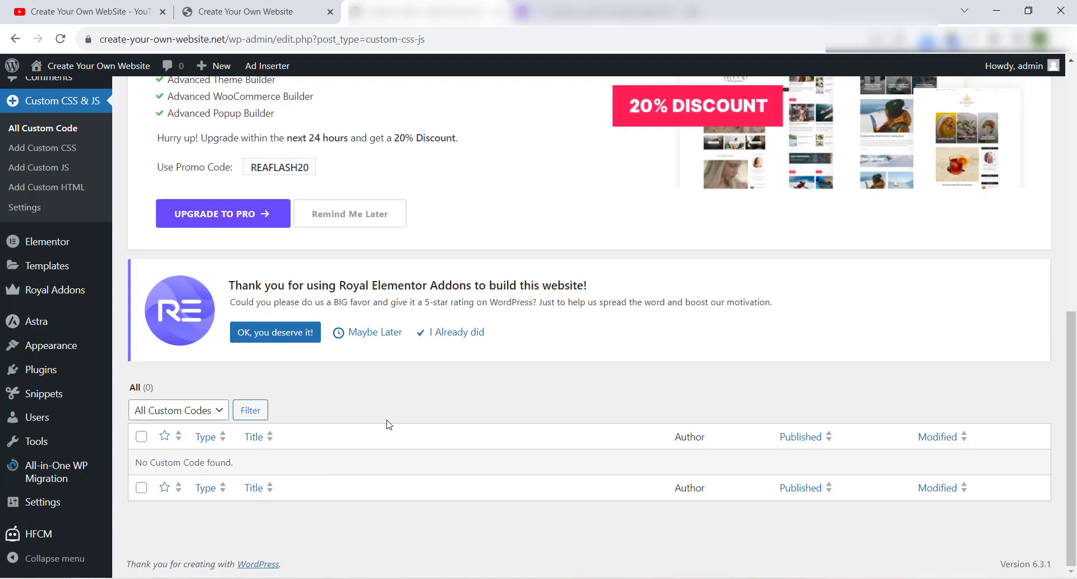
pyautogui.scroll(10, 325, 401)
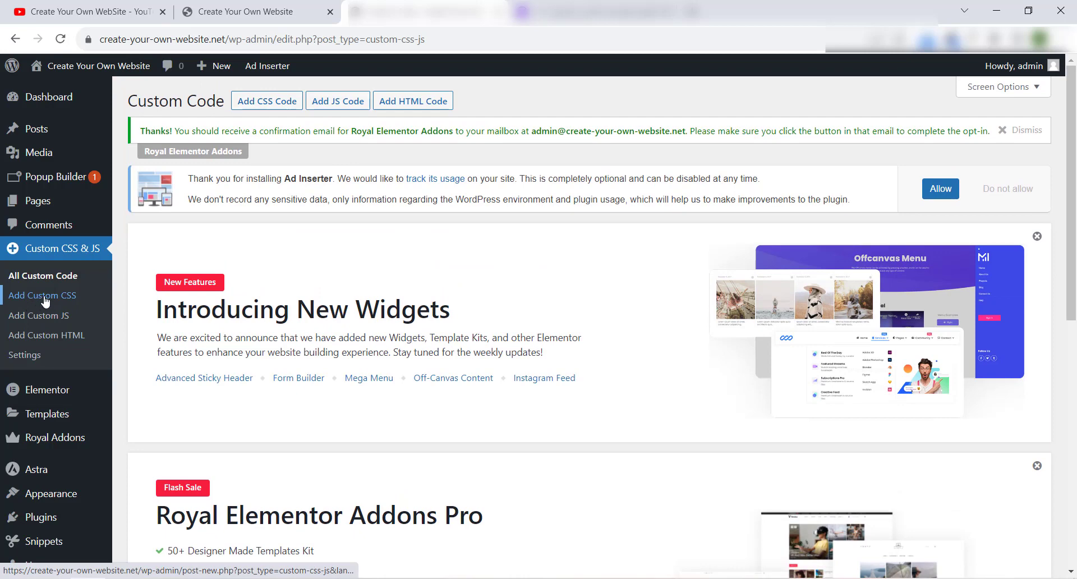
# Start a new custom CSS code entry and replace its sample comment with the copied rule that disables text selection.
pyautogui.click(272, 102)
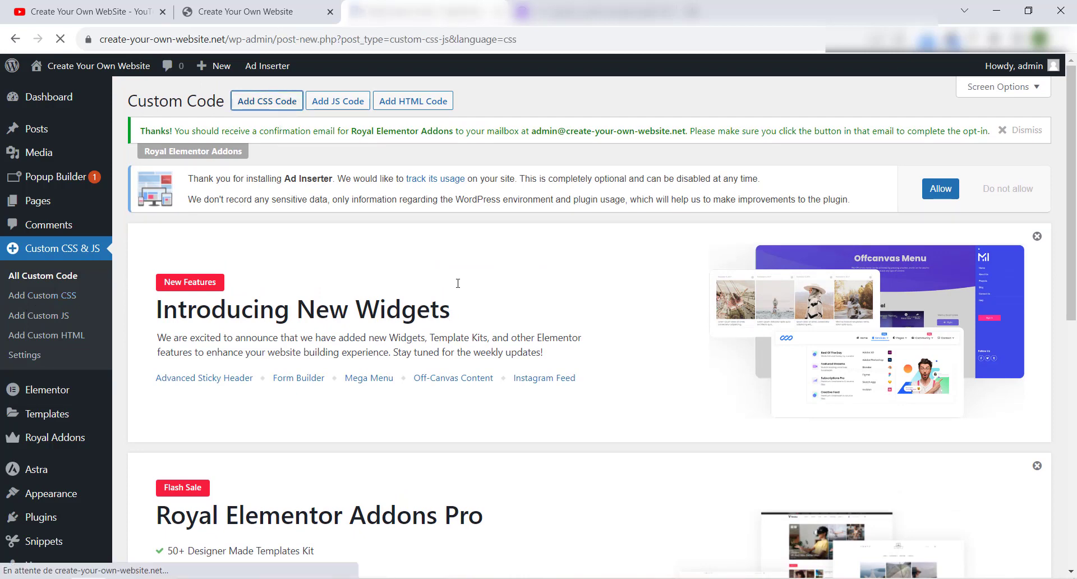
pyautogui.scroll(-5, 498, 250)
pyautogui.click(395, 388)
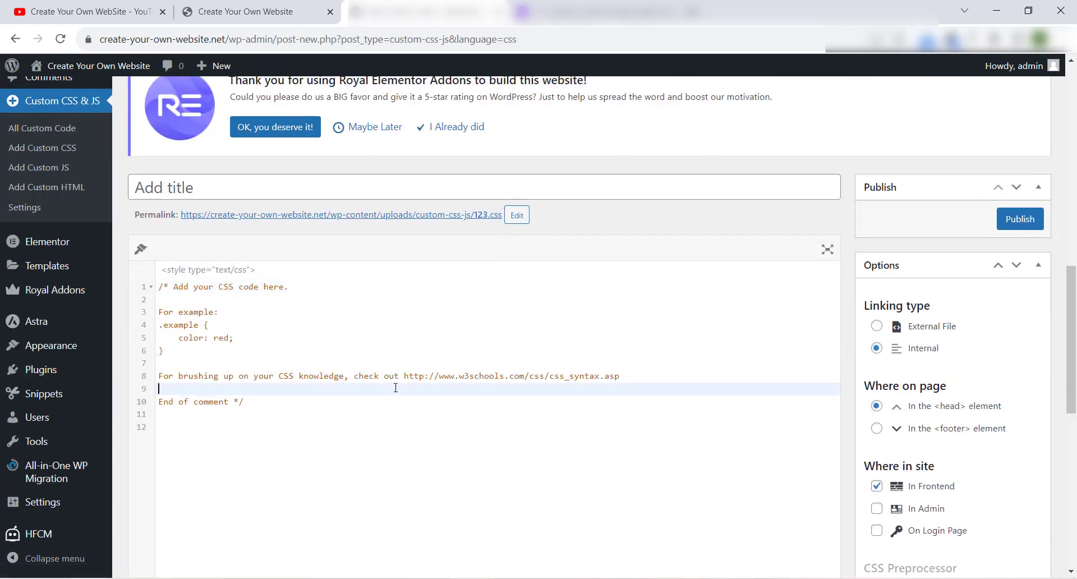
pyautogui.hotkey('ctrl', 'a')
pyautogui.press('BackSpace')
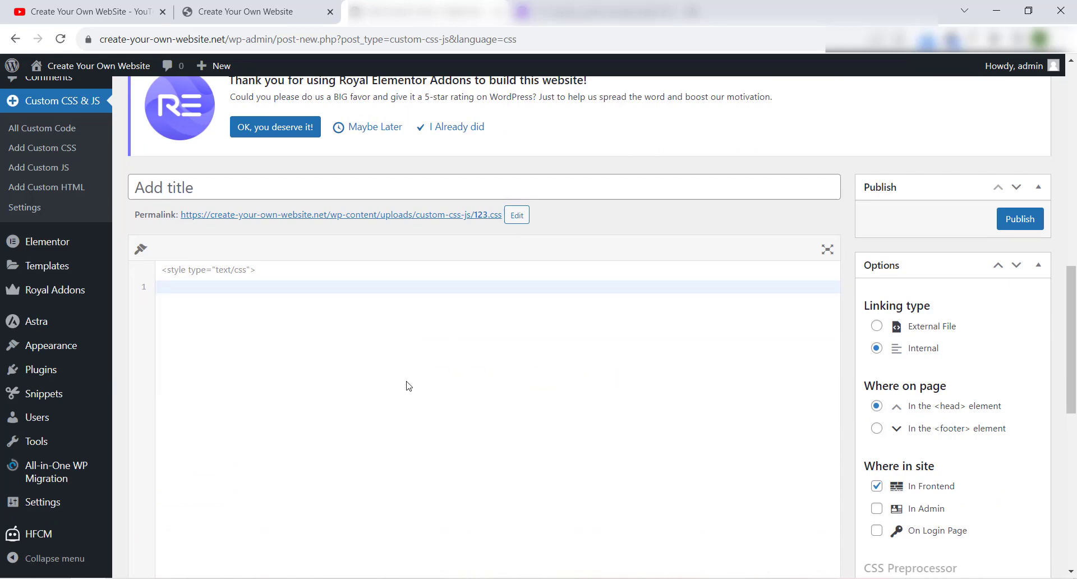
pyautogui.rightClick(380, 287)
pyautogui.click(425, 397)
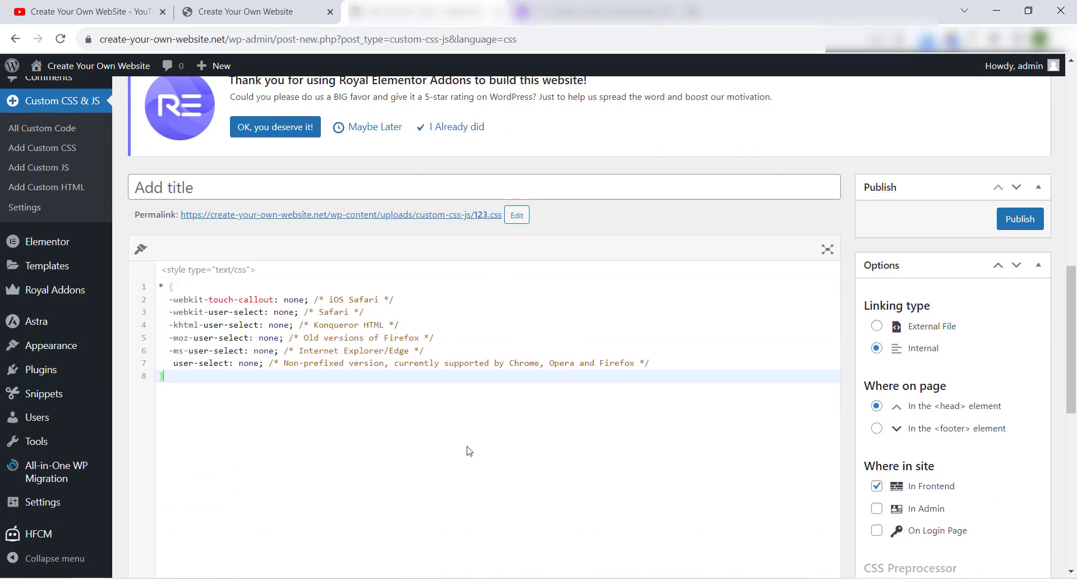
# Title the custom CSS entry "protect my content".
pyautogui.click(486, 185)
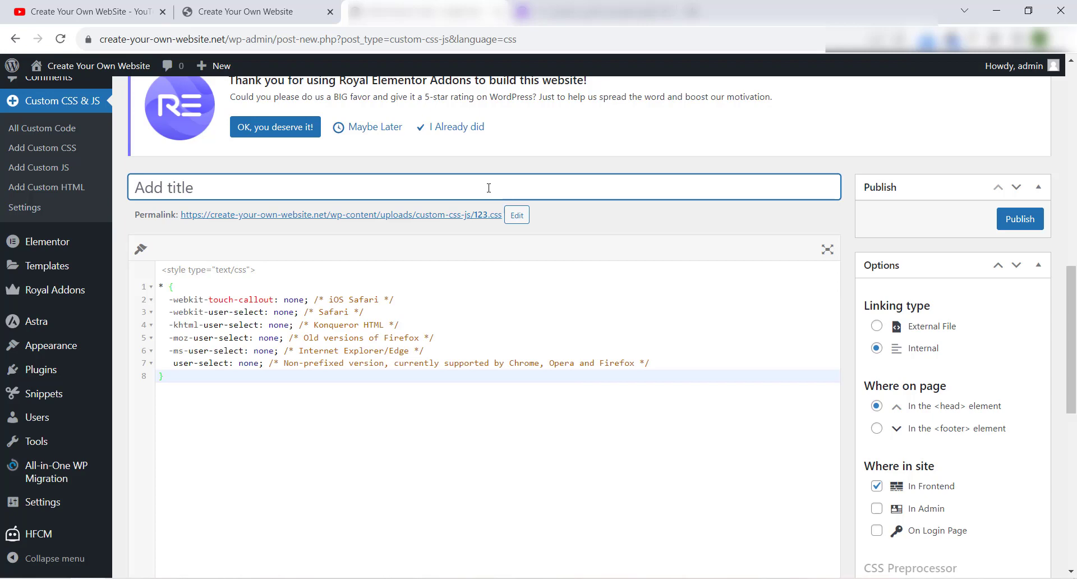
pyautogui.write('prote')
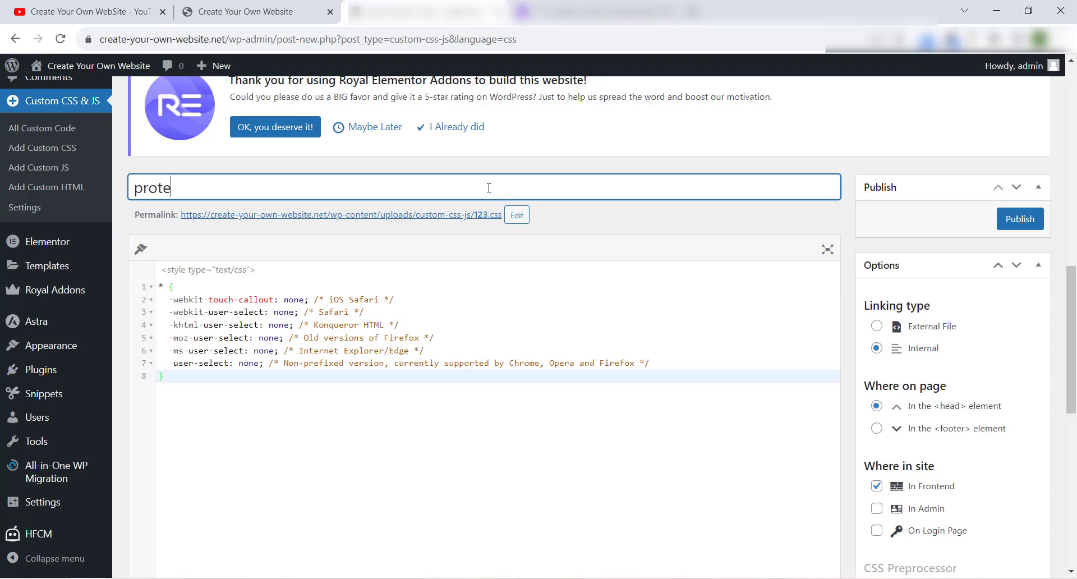
pyautogui.write('ct my ')
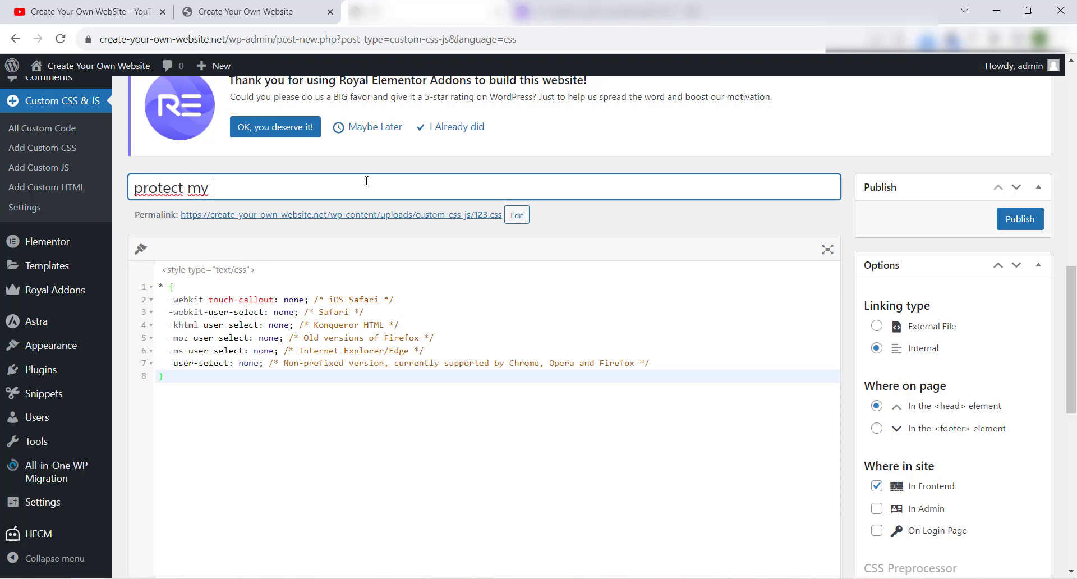
pyautogui.write('content')
# Look over the options of the "protect my content" CSS entry and publish it.
pyautogui.scroll(-6, 652, 284)
pyautogui.scroll(10, 652, 283)
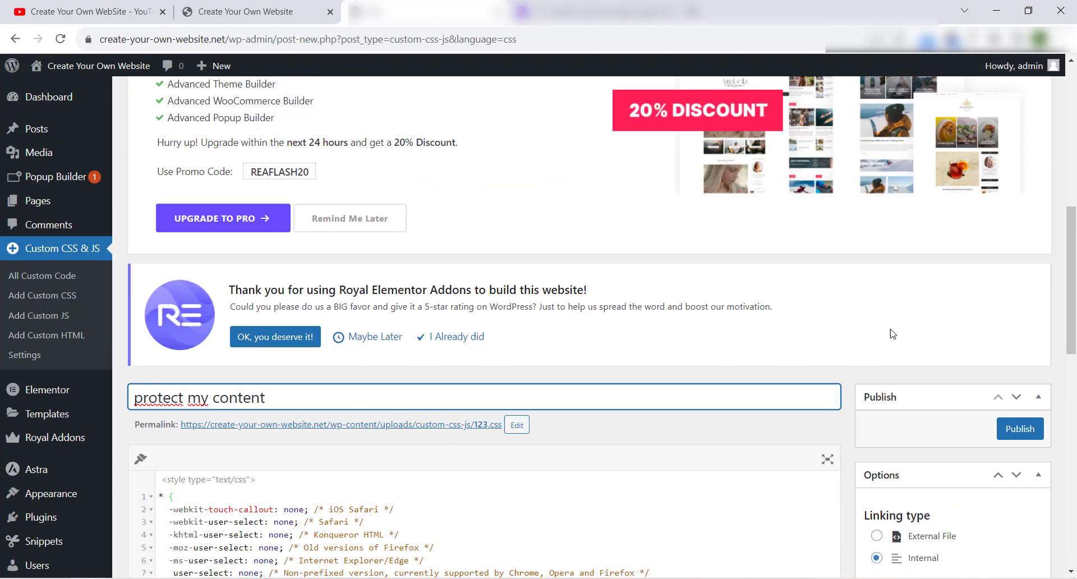
pyautogui.scroll(-2, 886, 252)
pyautogui.scroll(-1, 886, 252)
pyautogui.click(1007, 223)
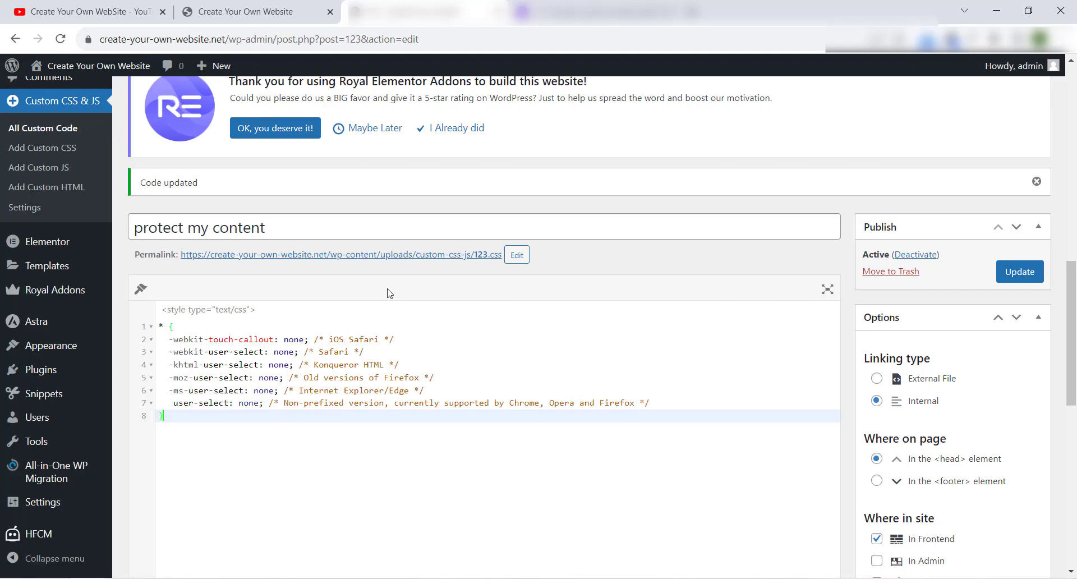
# Review the "protect my content" entry and its Deactivate option in the overview of all custom code.
pyautogui.scroll(4, 459, 352)
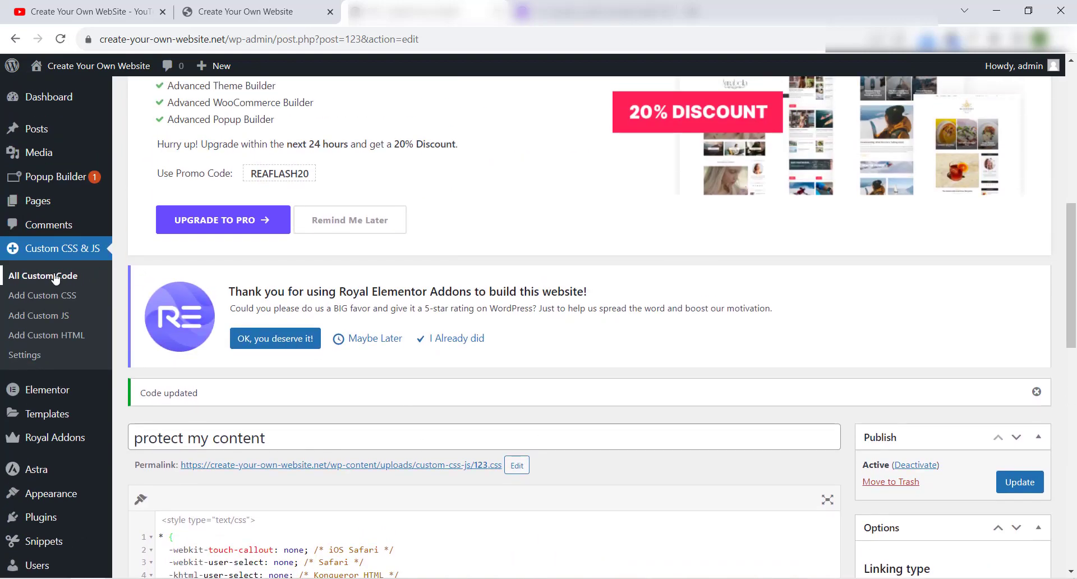
pyautogui.click(22, 276)
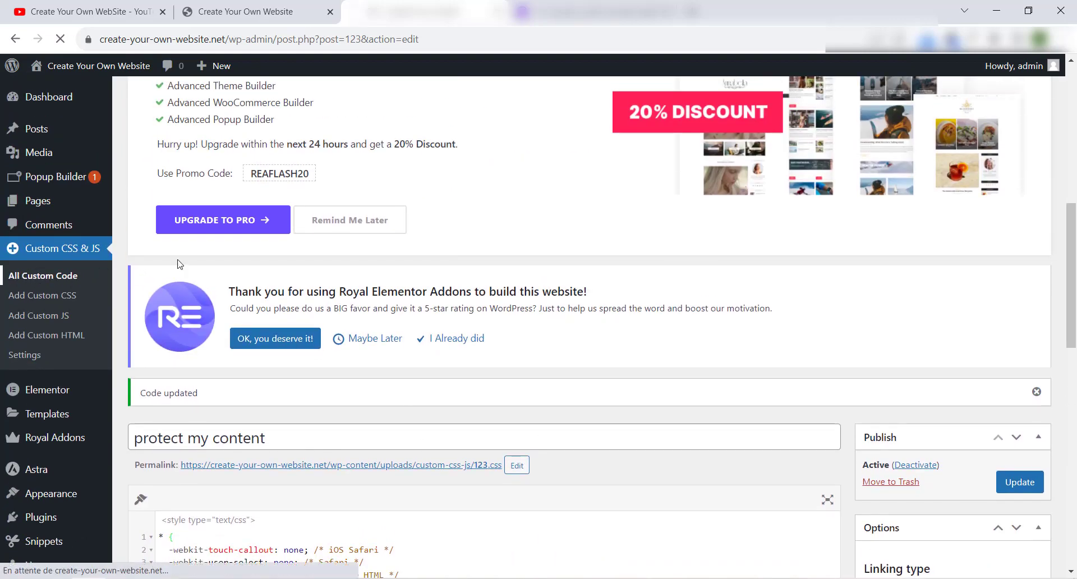
pyautogui.scroll(-1, 551, 195)
pyautogui.scroll(-7, 551, 194)
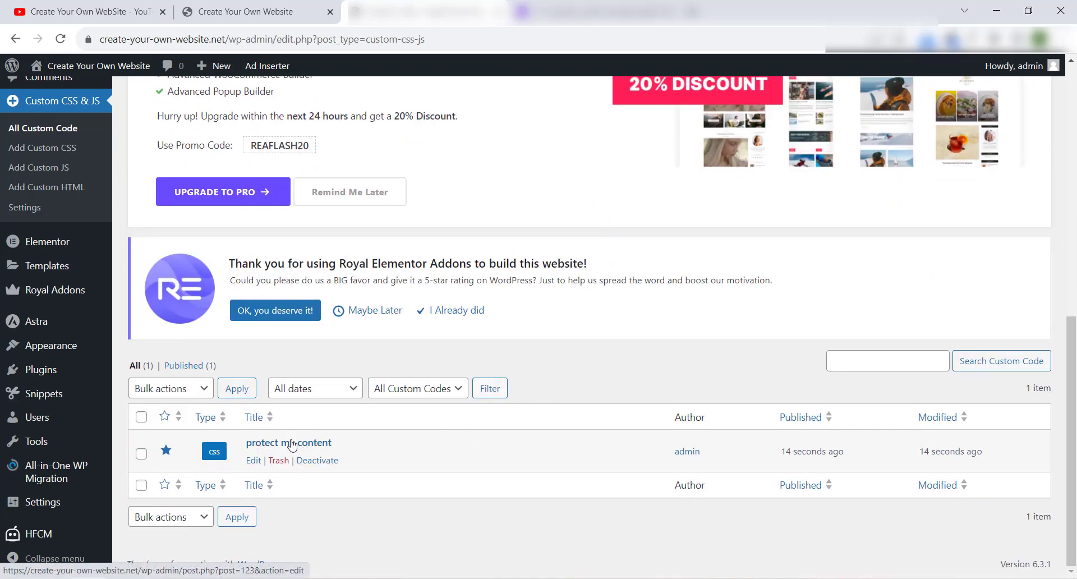
pyautogui.click(331, 464)
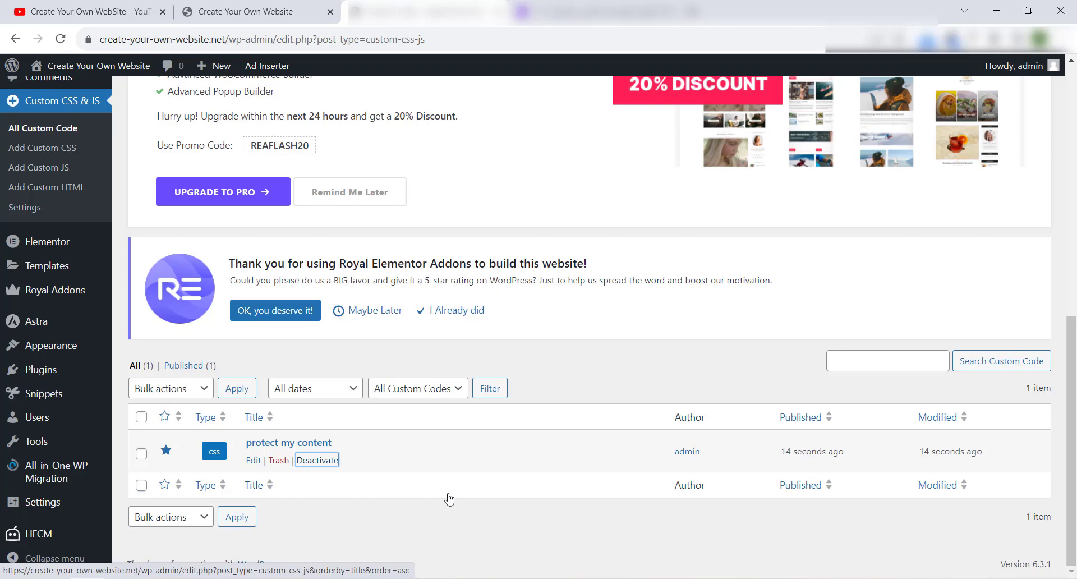
pyautogui.click(483, 532)
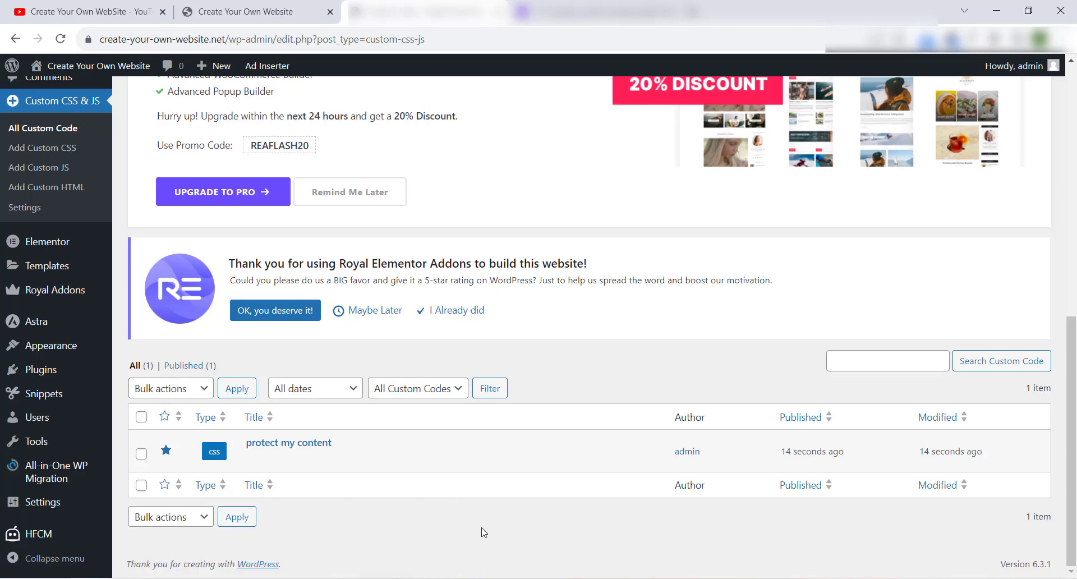